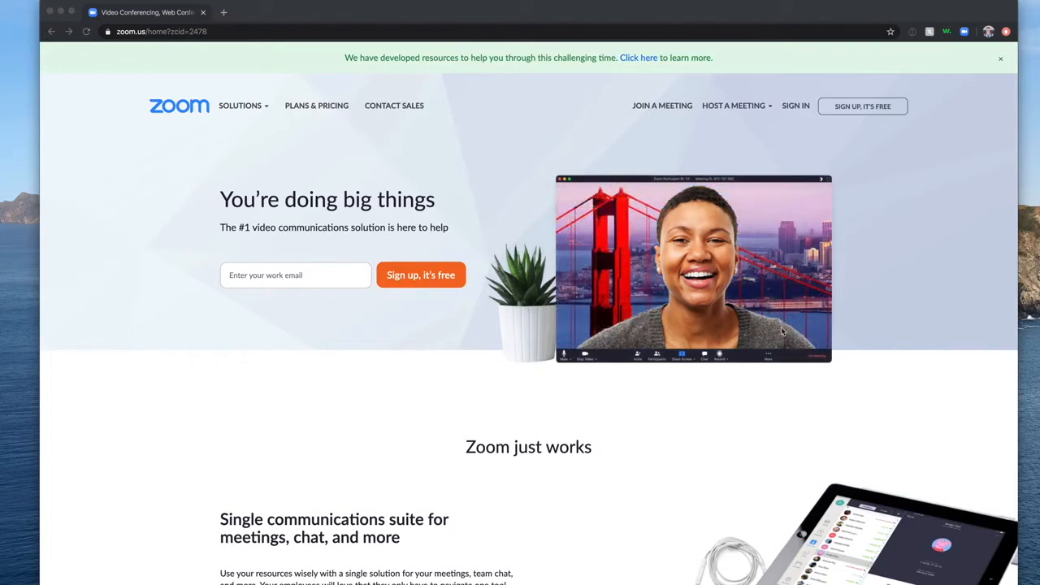
# Open a new blank Chrome tab next to the Zoom portal tab.
pyautogui.click(224, 13)
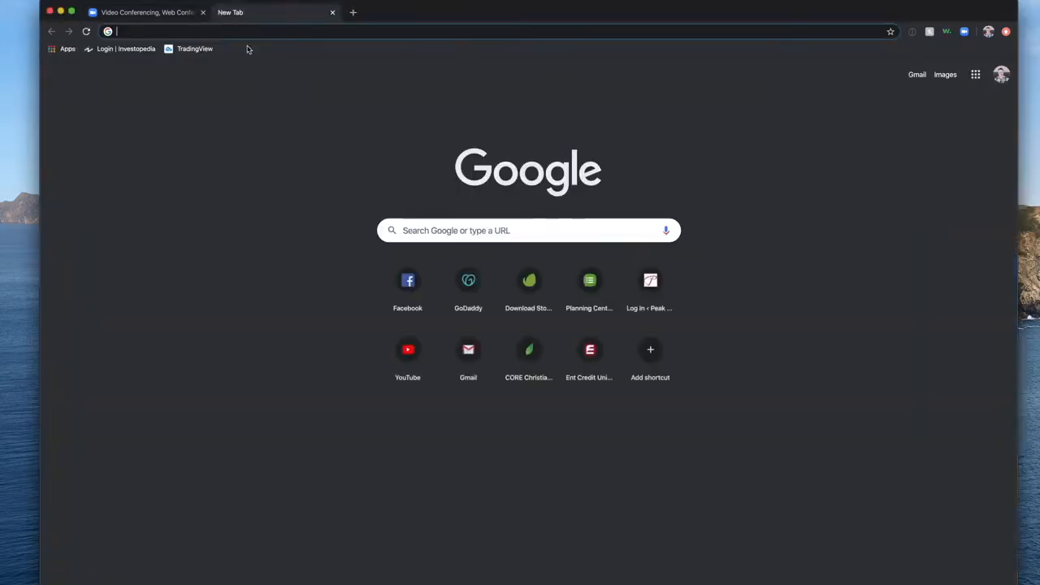
# Load zoom.us in the new tab.
pyautogui.write('zoom')
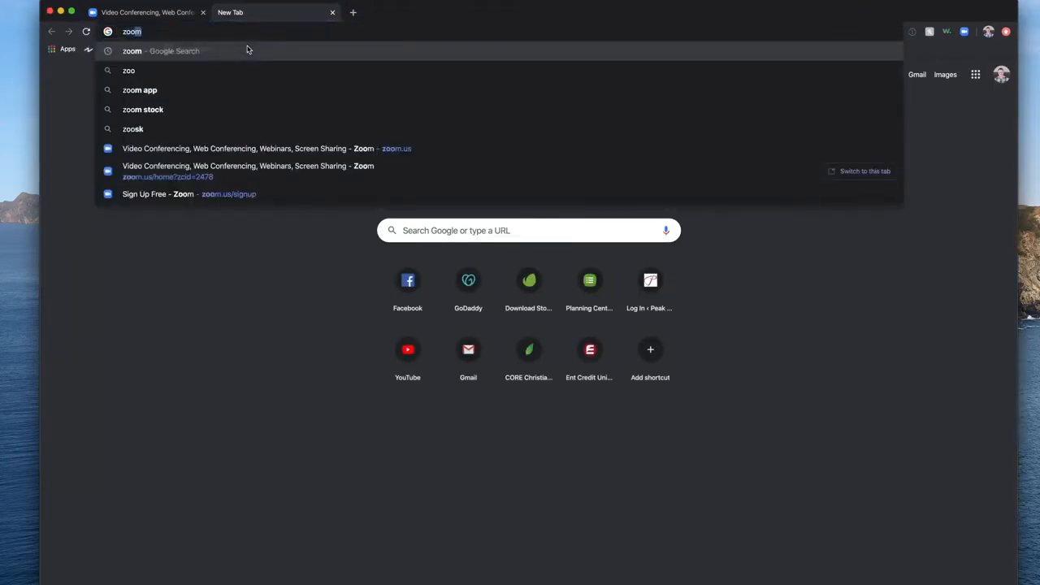
pyautogui.write('.us')
pyautogui.press('Return')
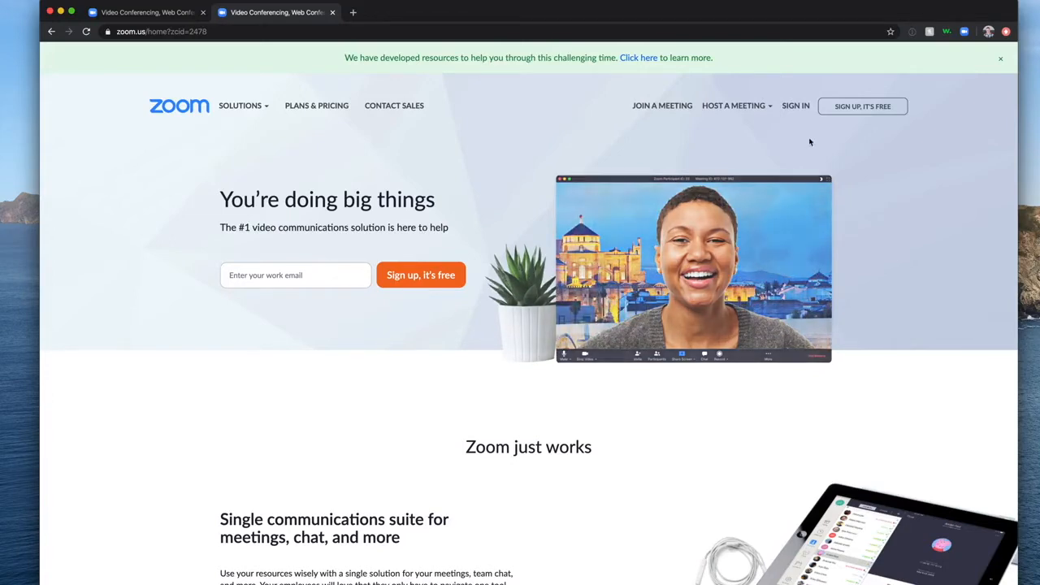
# Go through the sign-up page to reach Zoom's Sign In page.
pyautogui.click(845, 111)
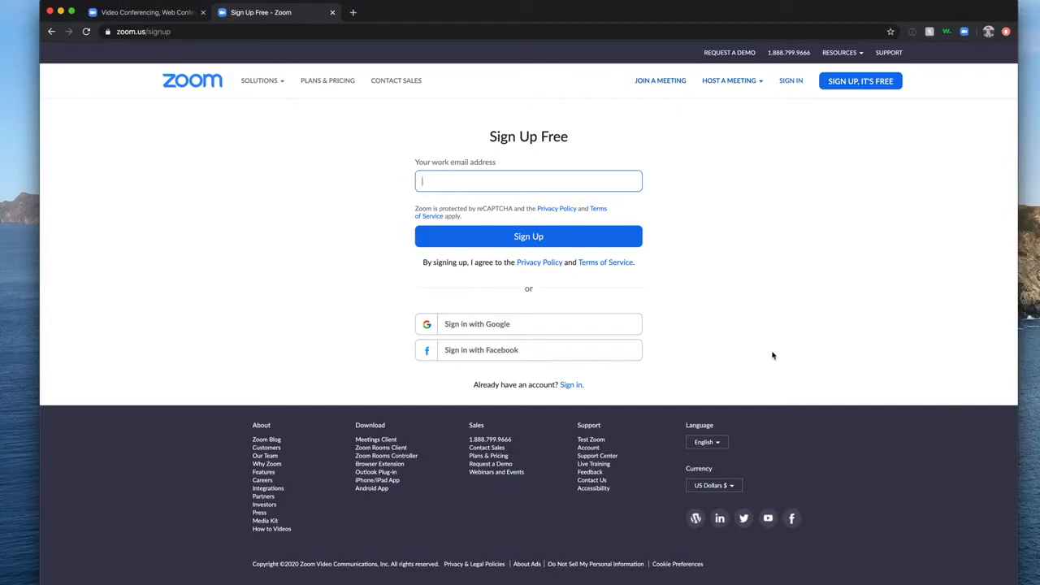
pyautogui.click(801, 83)
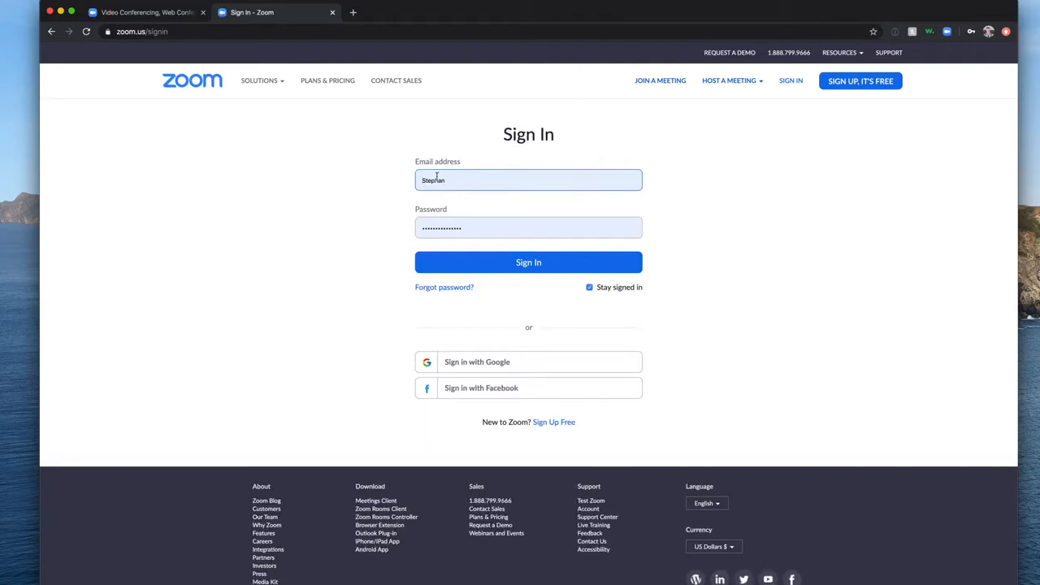
# Fill the sign-in form with the saved work email and submit it.
pyautogui.click(437, 178)
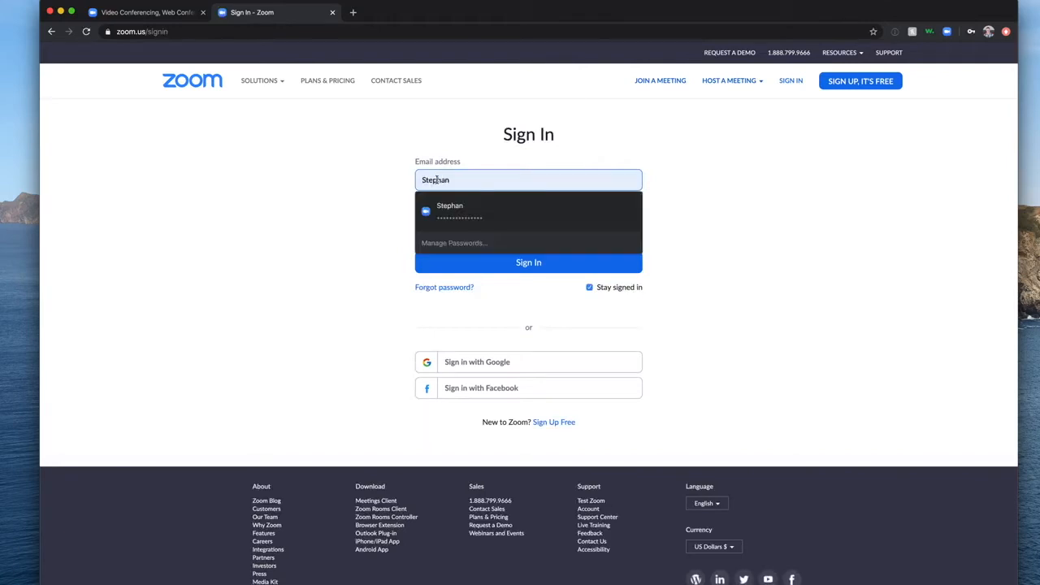
pyautogui.click(478, 210)
pyautogui.doubleClick(433, 179)
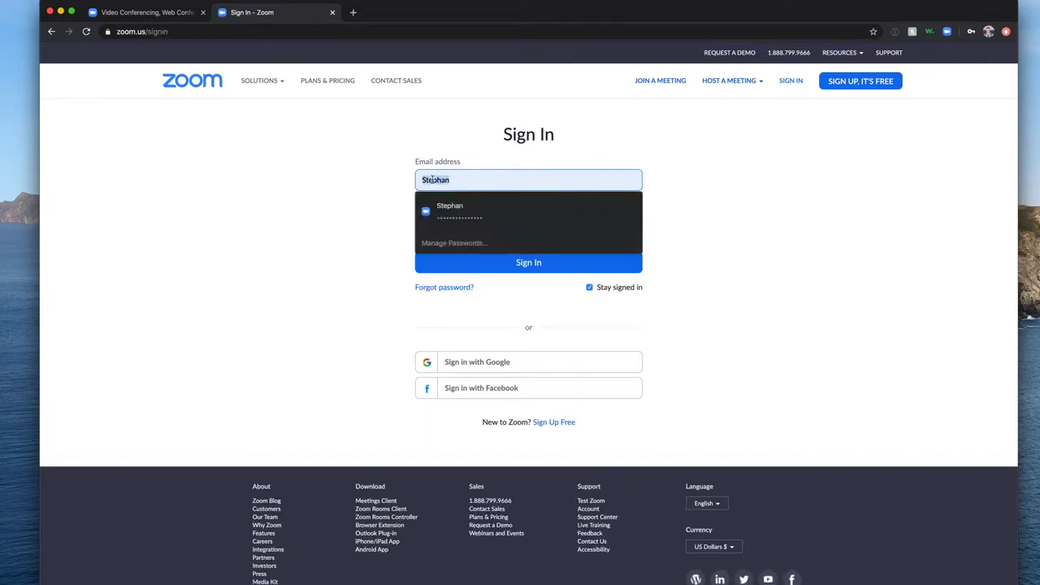
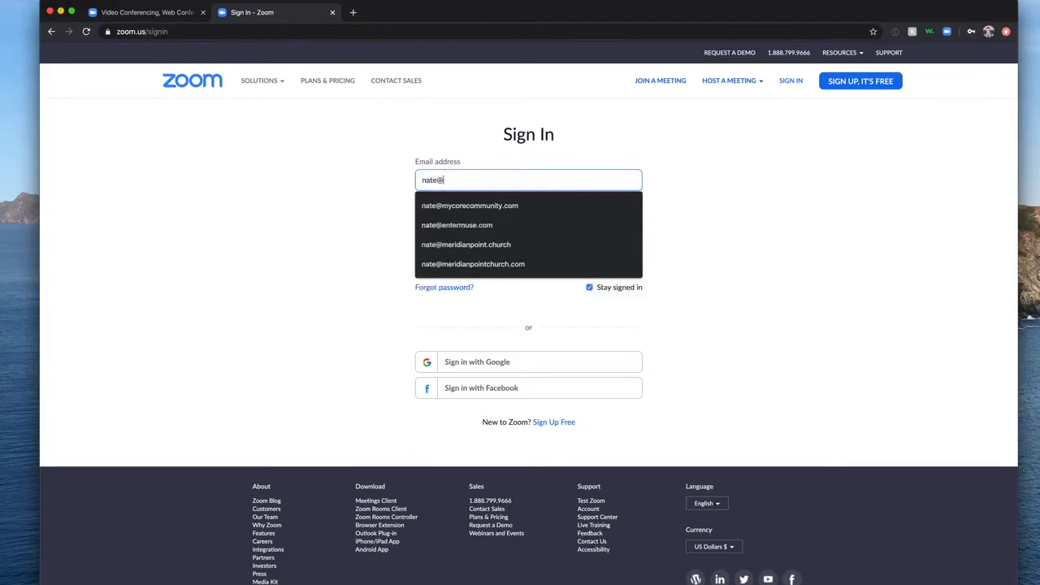
pyautogui.click(449, 205)
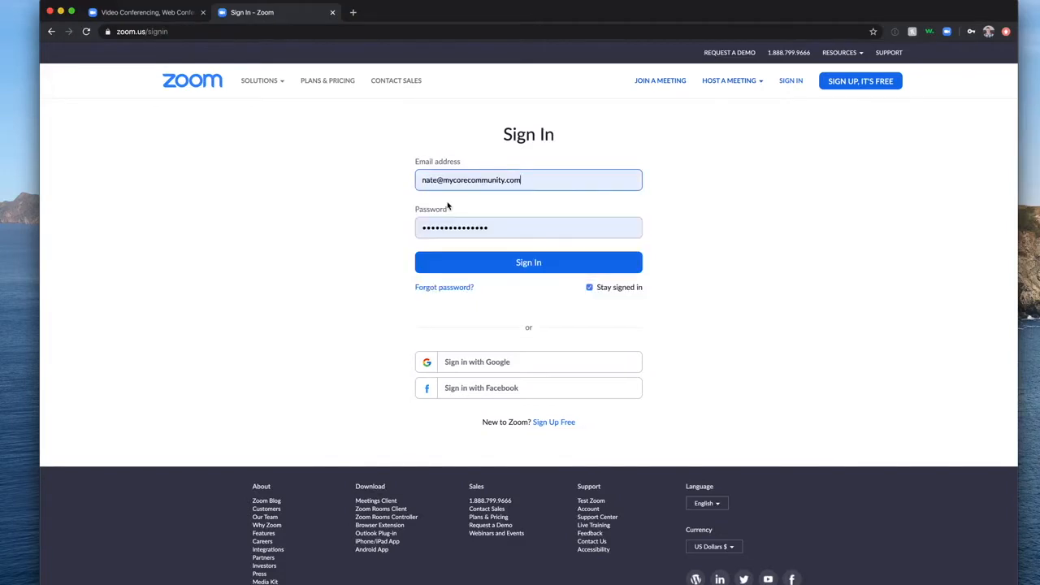
pyautogui.click(552, 271)
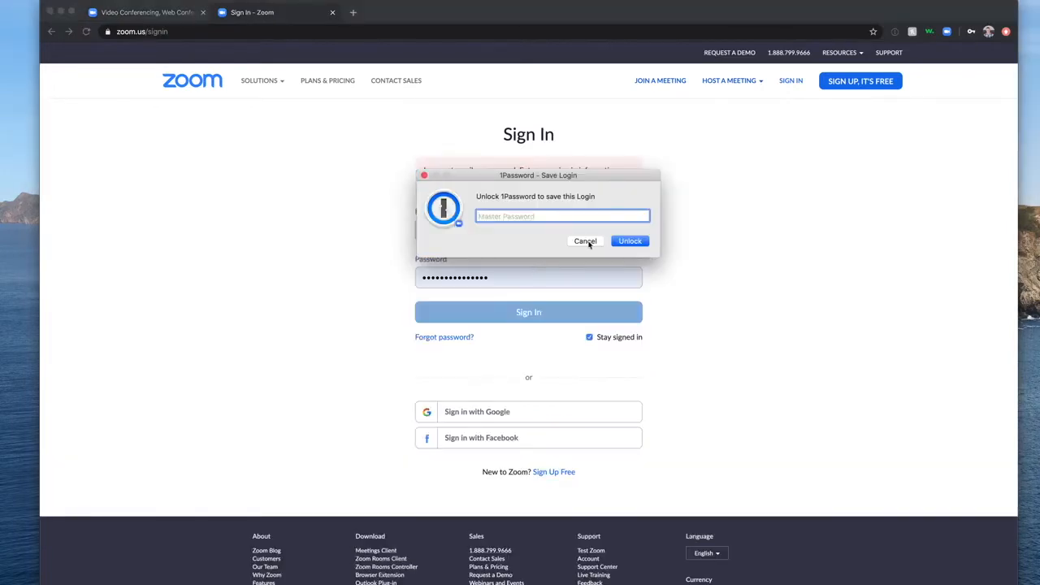
pyautogui.click(582, 239)
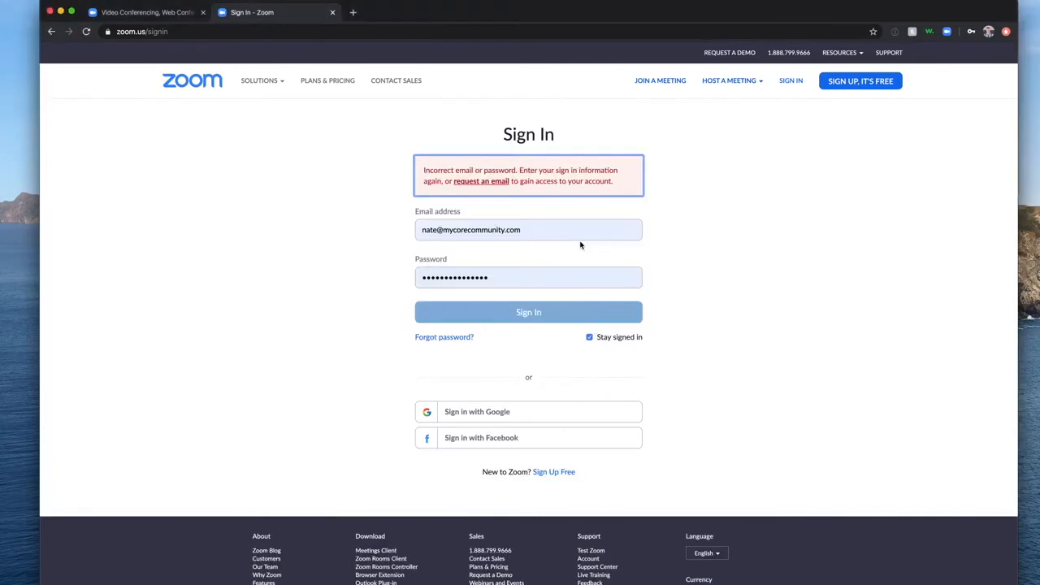
# Correct the email address's domain and sign in to reach My Meetings.
pyautogui.doubleClick(472, 230)
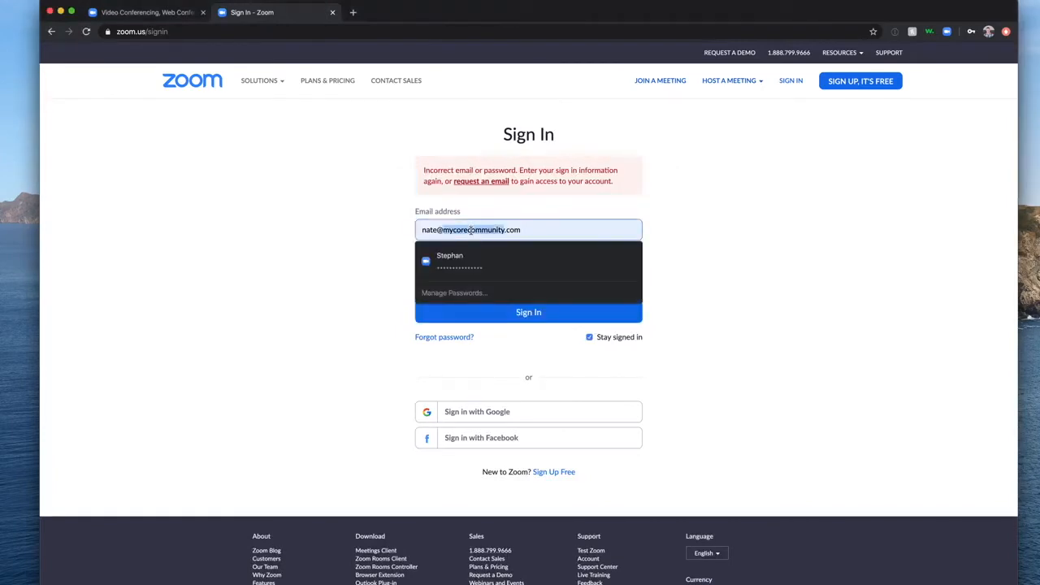
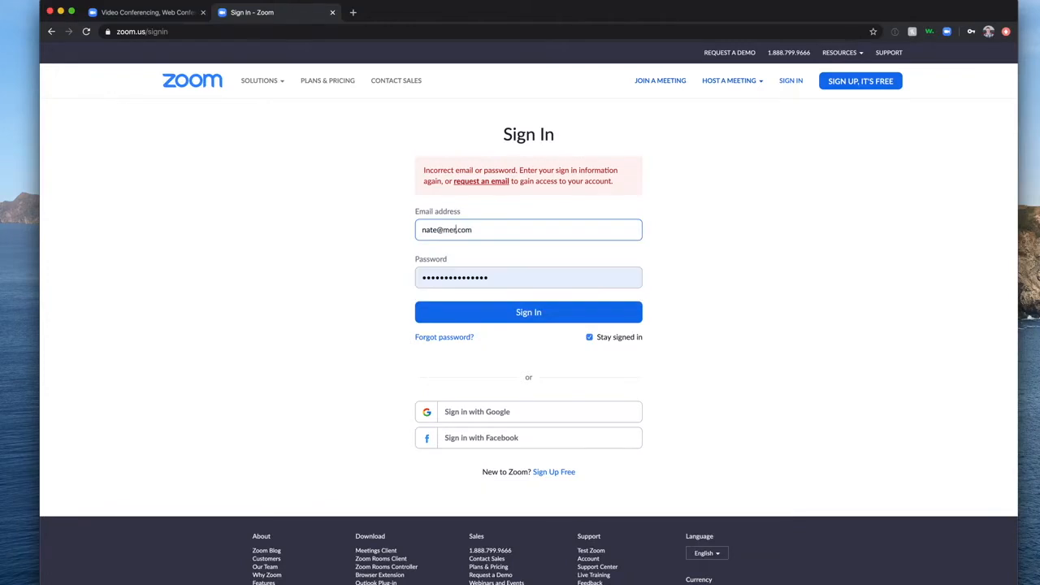
pyautogui.press('Right')
pyautogui.press('Right')
pyautogui.press('Right')
pyautogui.press('Right')
pyautogui.press('BackSpace')
pyautogui.press('BackSpace')
pyautogui.press('BackSpace')
pyautogui.press('BackSpace')
pyautogui.click(520, 313)
pyautogui.click(586, 240)
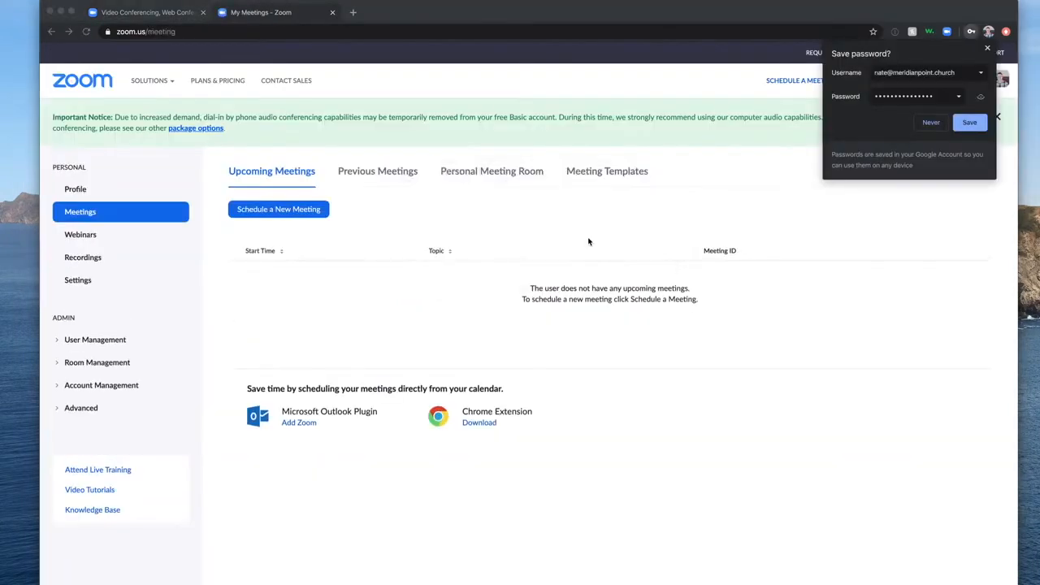
# Save the Zoom login in Chrome's password manager.
pyautogui.click(969, 122)
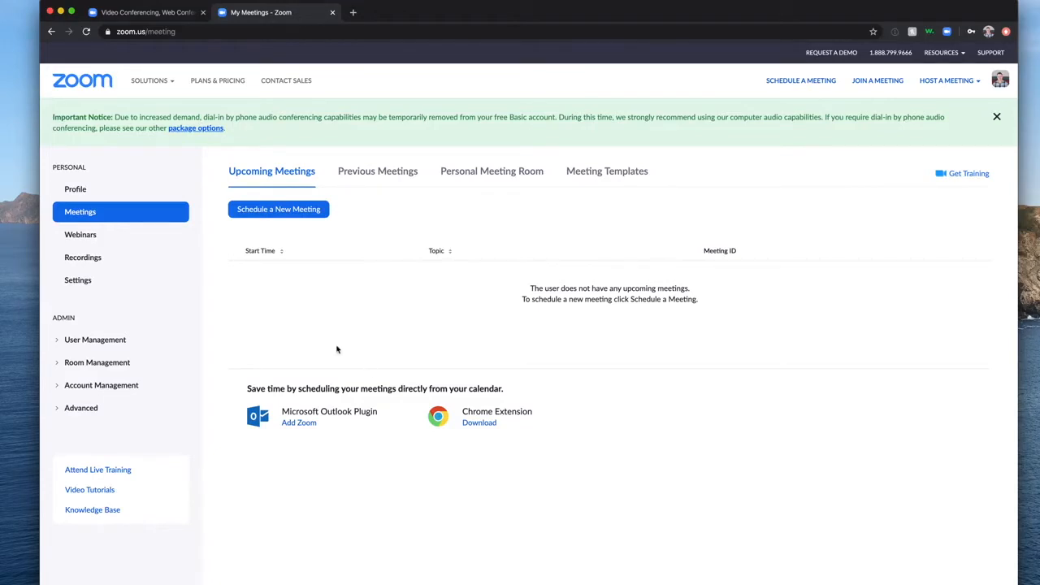
# Schedule a new meeting with topic 'Worship Department' starting at 6:00 PM.
pyautogui.click(293, 215)
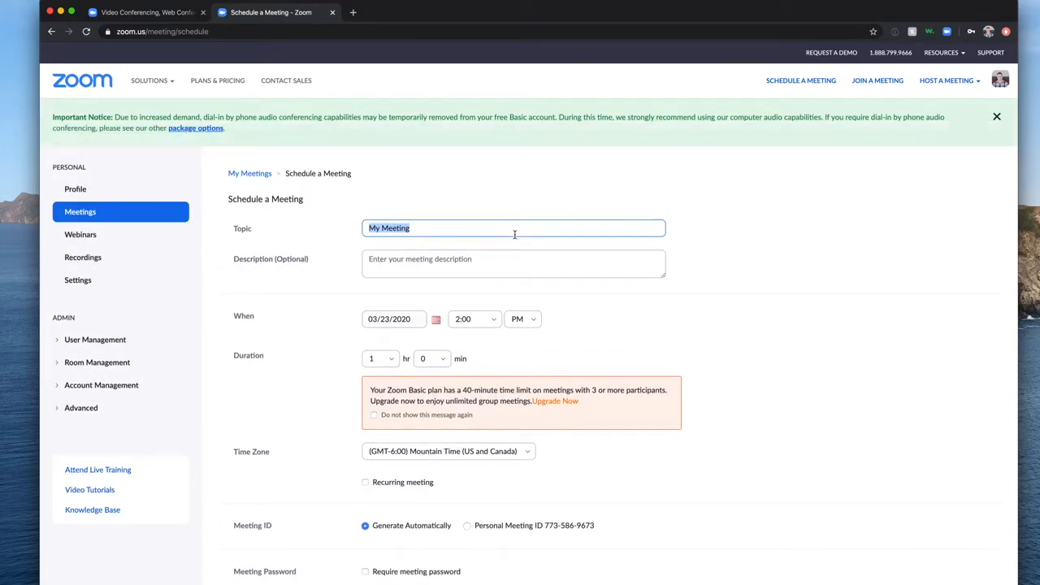
pyautogui.press('Tab')
pyautogui.press('Tab')
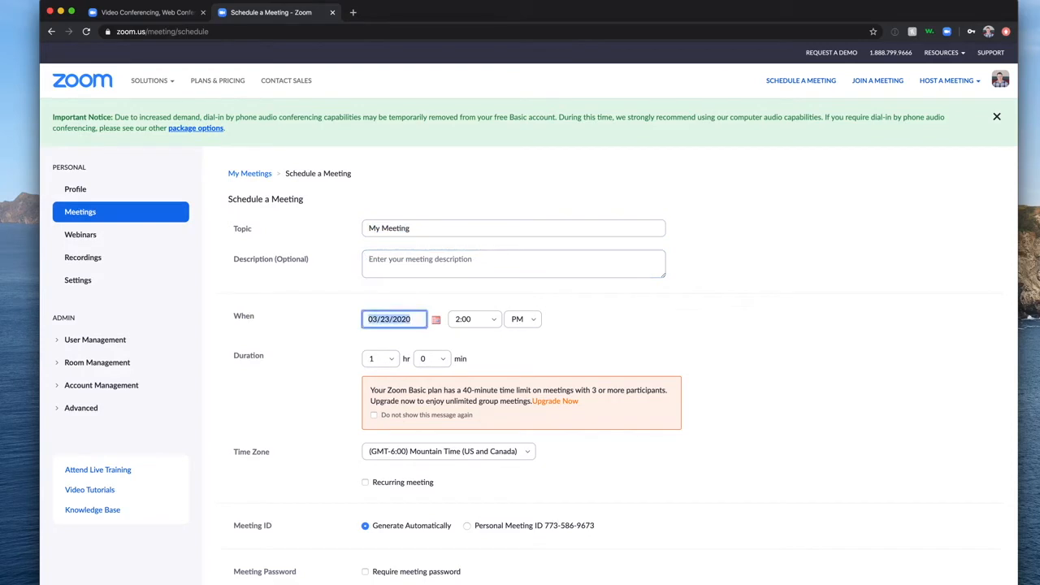
pyautogui.hotkey('shift', 'Tab')
pyautogui.hotkey('shift', 'Tab')
pyautogui.write('Worship Department')
pyautogui.press('Tab')
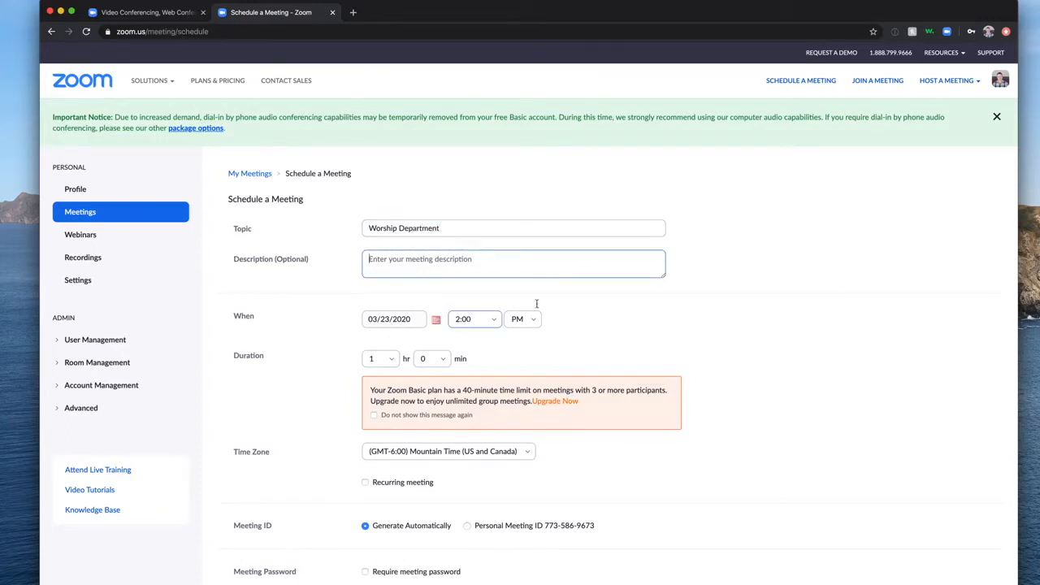
pyautogui.click(493, 322)
pyautogui.scroll(-3, 463, 472)
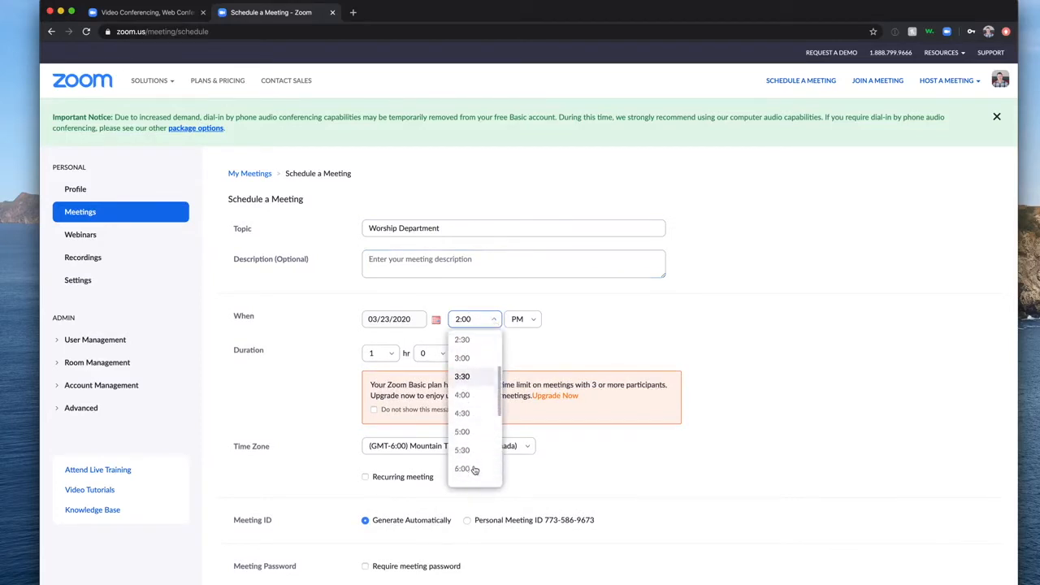
pyautogui.click(463, 467)
pyautogui.click(418, 325)
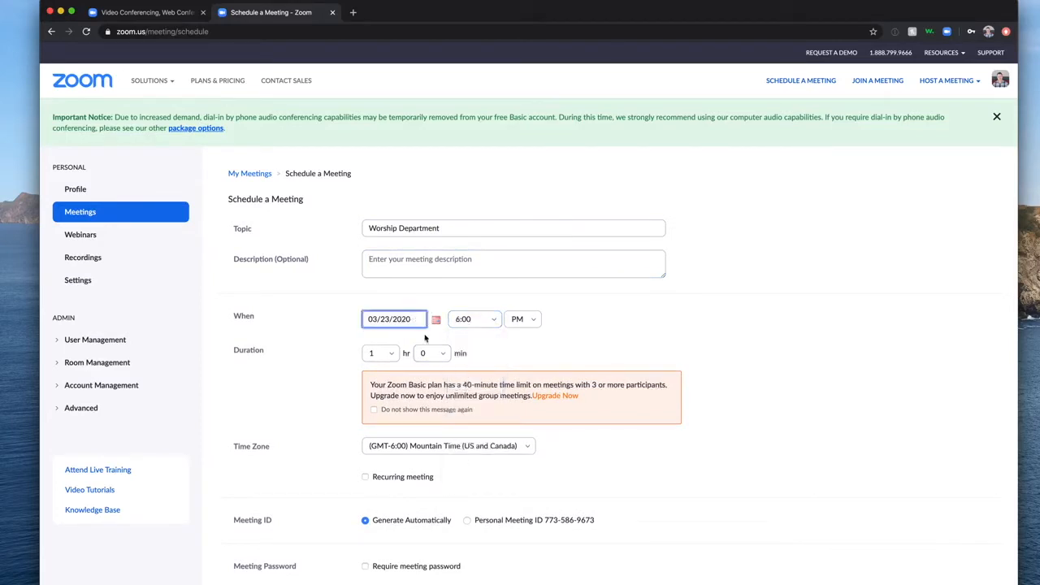
# Pick March 24, 2020 from the calendar as the meeting date.
pyautogui.click(436, 322)
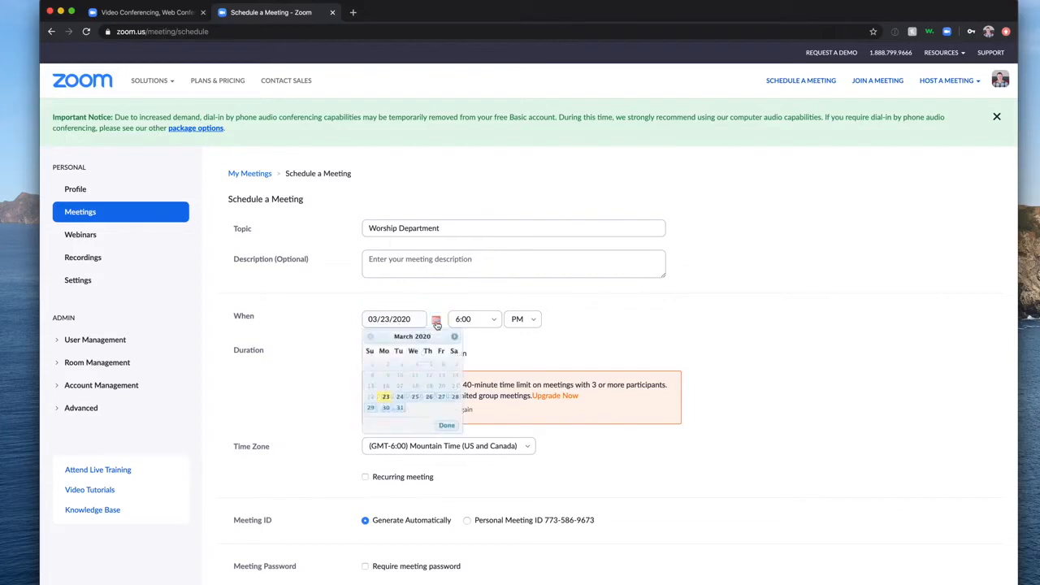
pyautogui.click(400, 397)
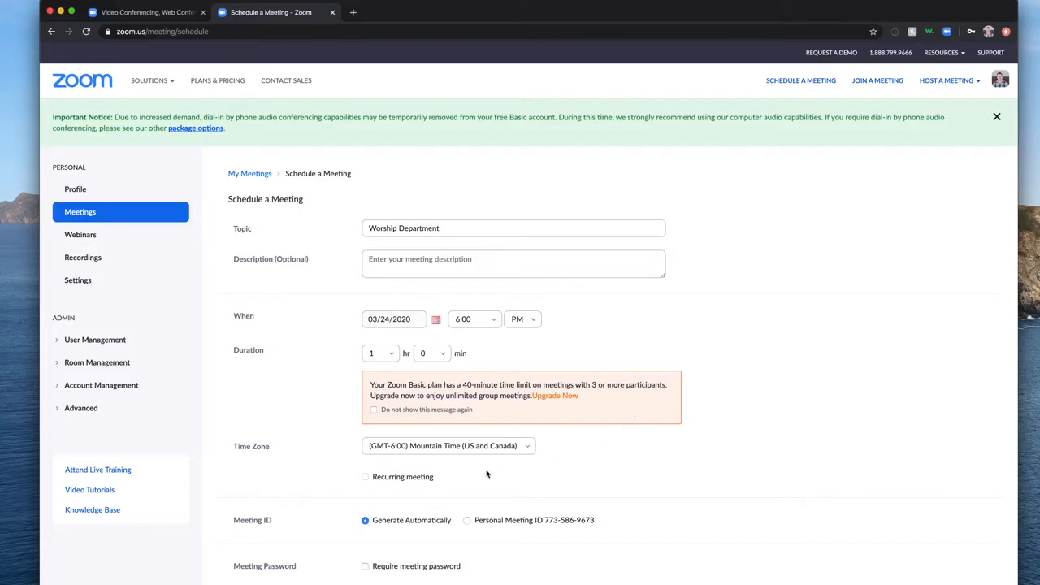
# Make the meeting a recurring meeting that repeats weekly.
pyautogui.click(388, 478)
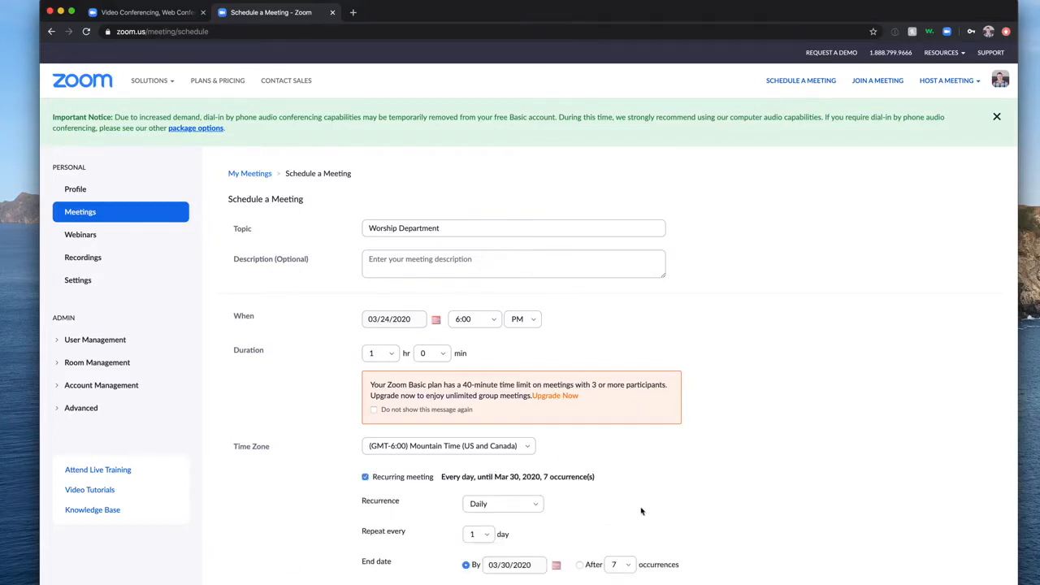
pyautogui.scroll(-5, 641, 512)
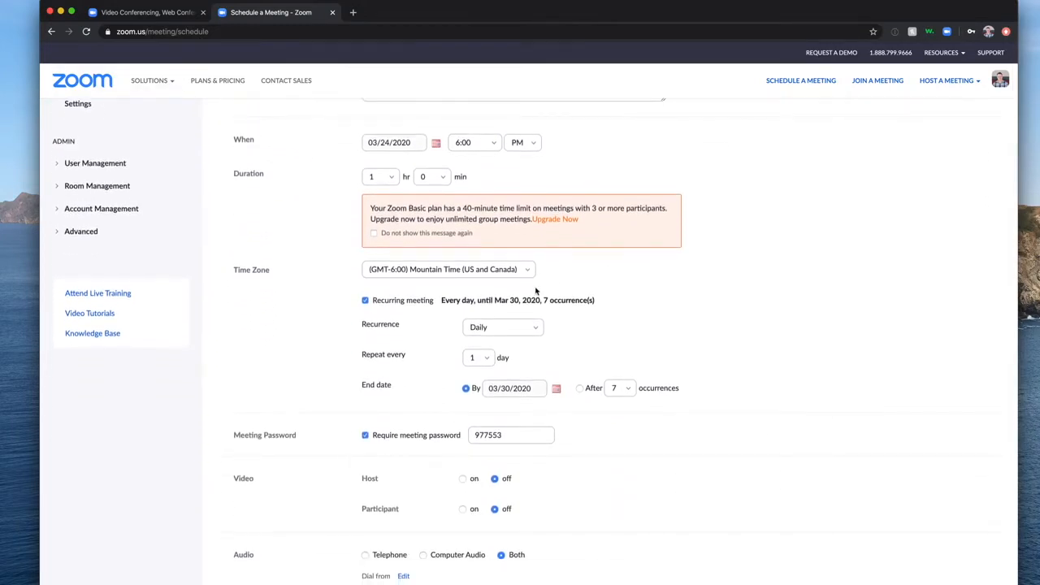
pyautogui.click(532, 329)
pyautogui.click(512, 370)
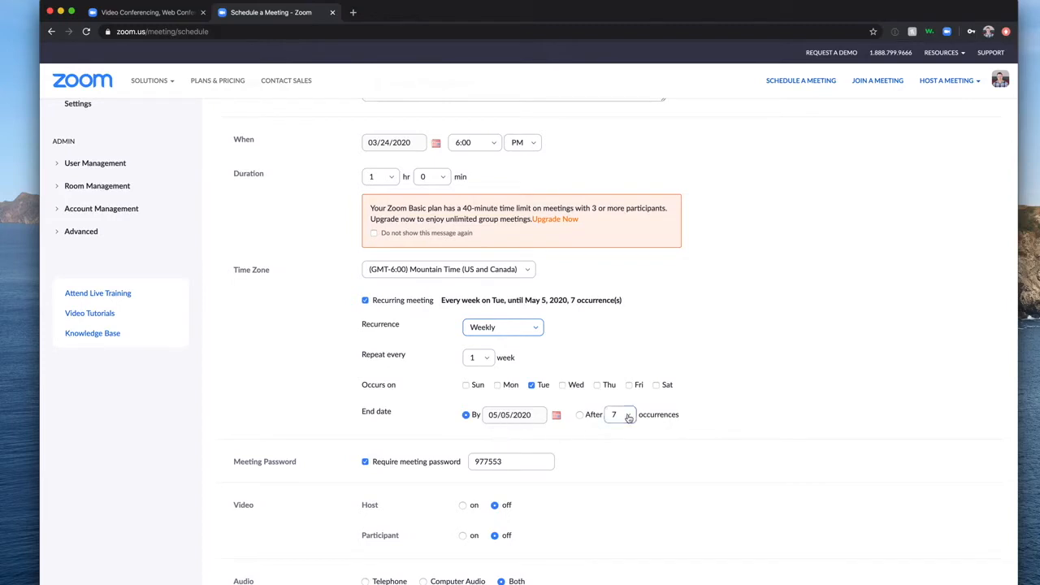
# End the recurrence after 3 occurrences.
pyautogui.click(579, 415)
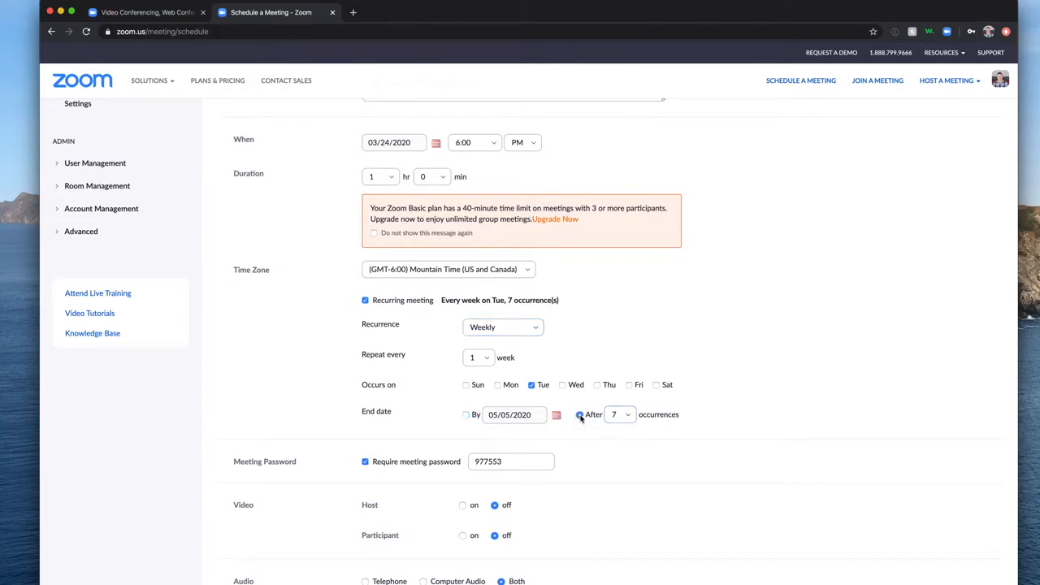
pyautogui.click(615, 415)
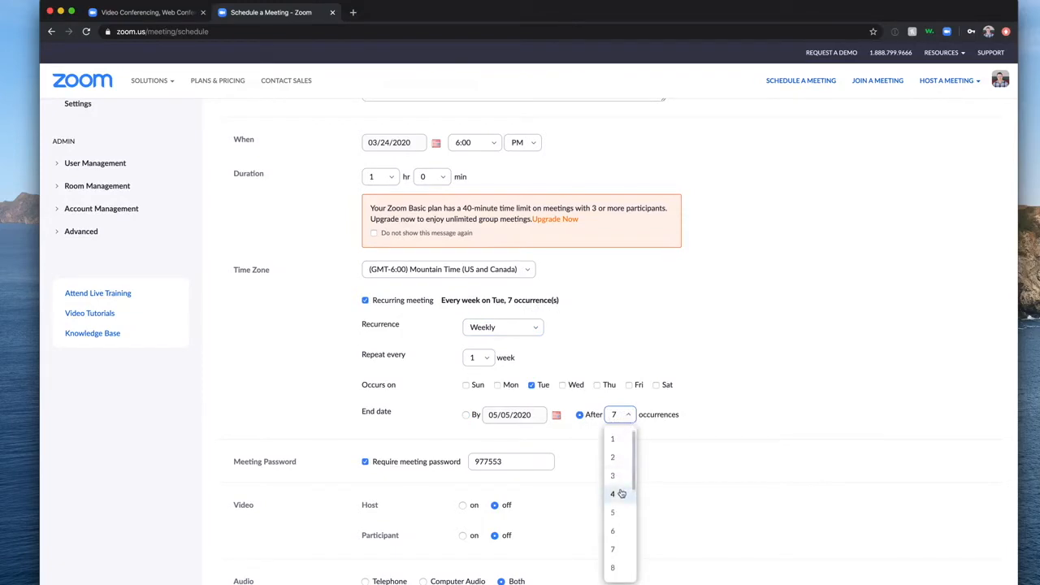
pyautogui.click(622, 492)
pyautogui.click(622, 414)
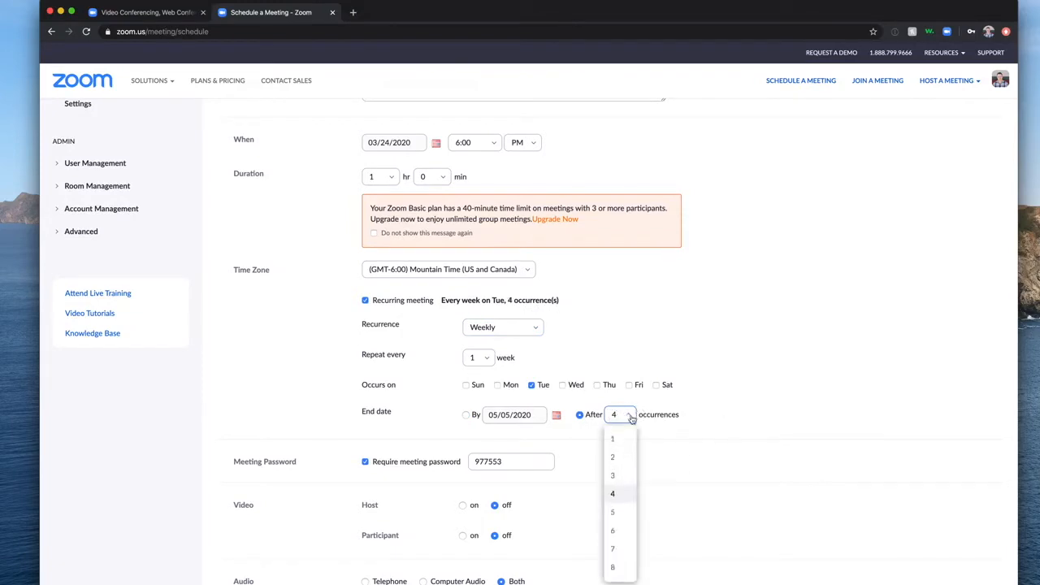
pyautogui.click(617, 478)
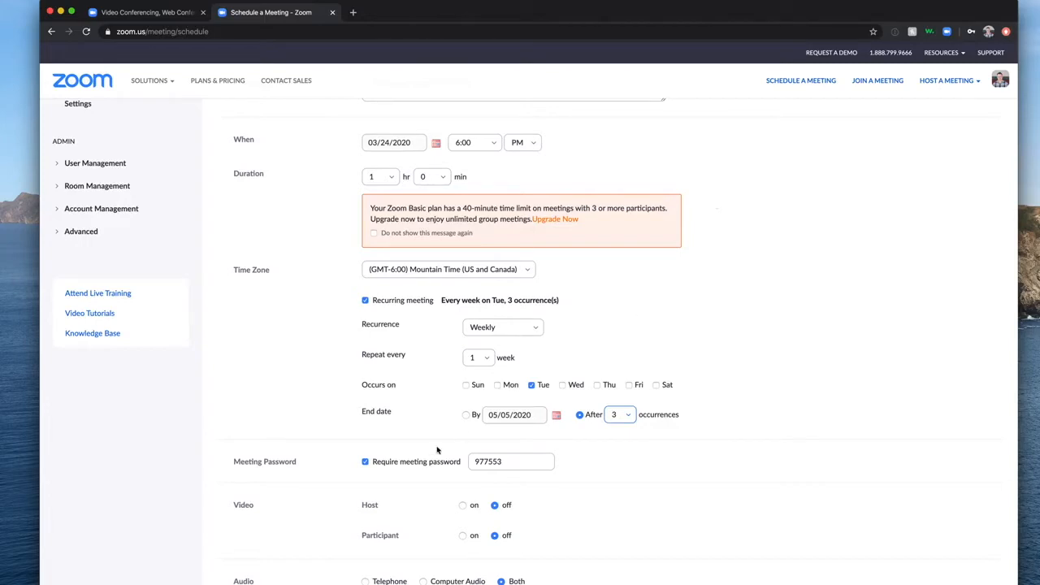
# Turn off the meeting password and turn host and participant video on.
pyautogui.scroll(-3, 419, 463)
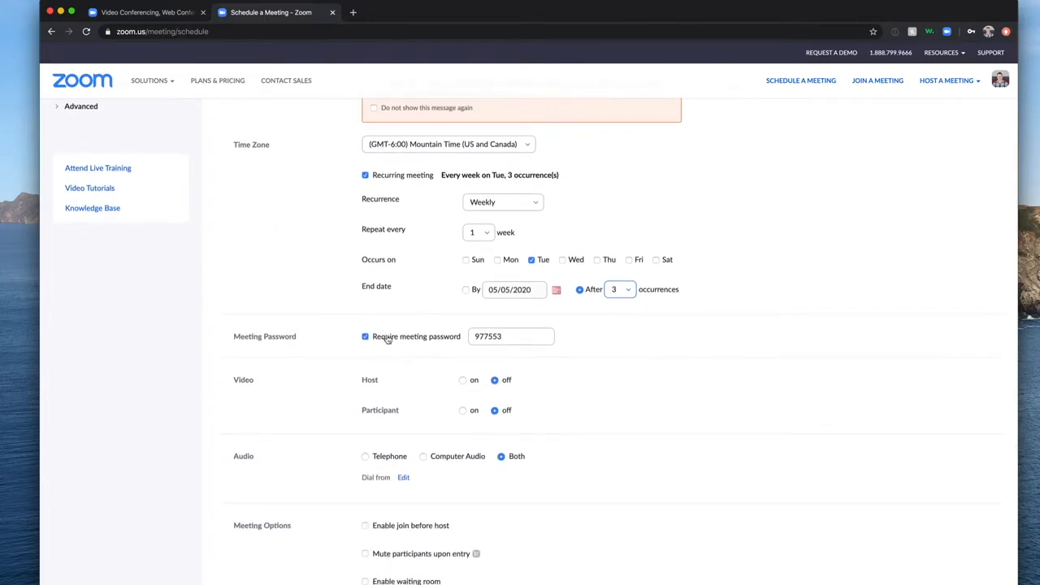
pyautogui.click(386, 339)
pyautogui.scroll(-3, 665, 351)
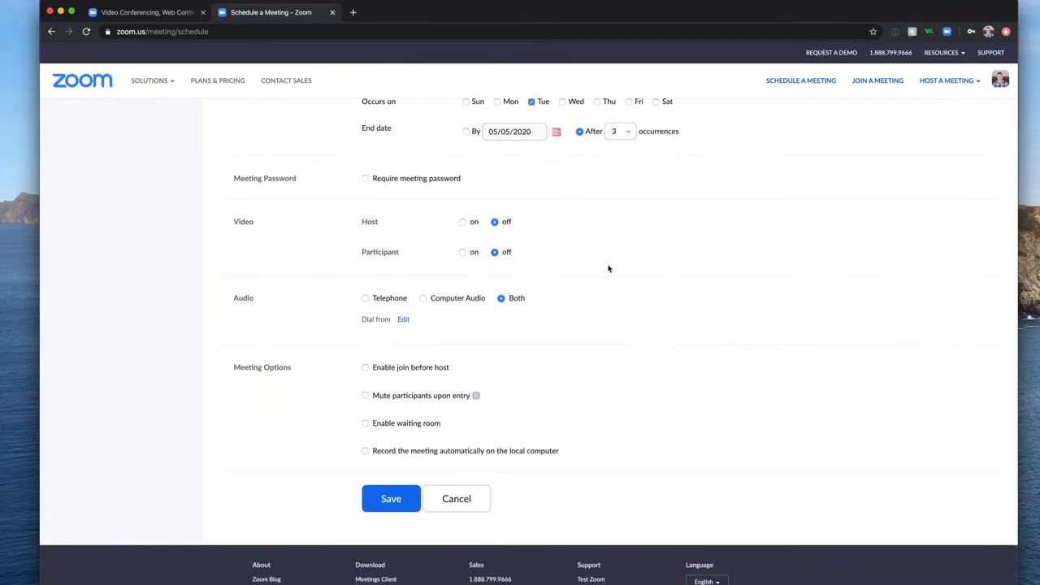
pyautogui.click(464, 223)
pyautogui.click(464, 253)
# Enable the waiting room with join-before-host off, and save the meeting.
pyautogui.scroll(-1, 580, 349)
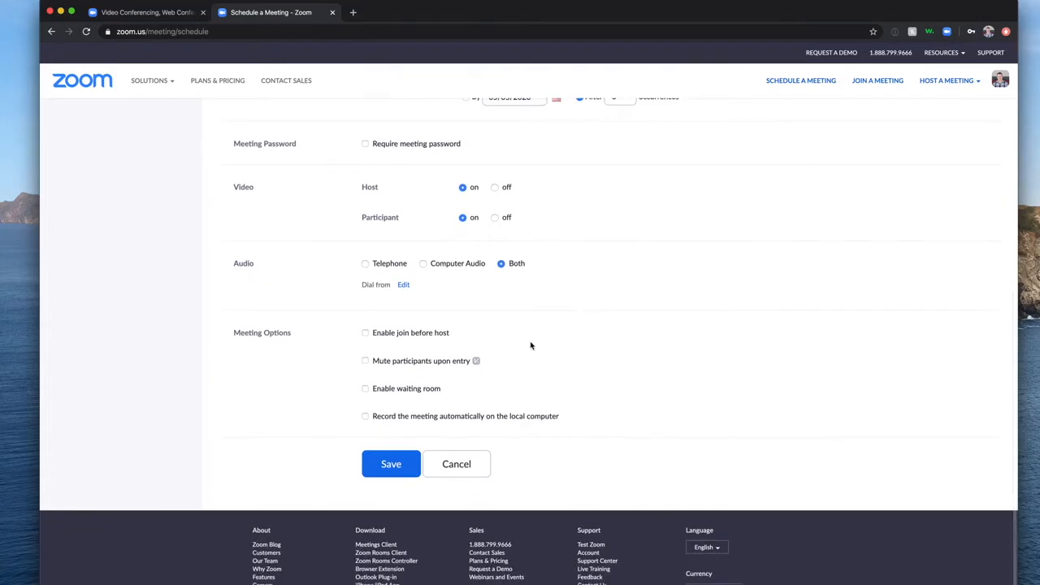
pyautogui.click(424, 336)
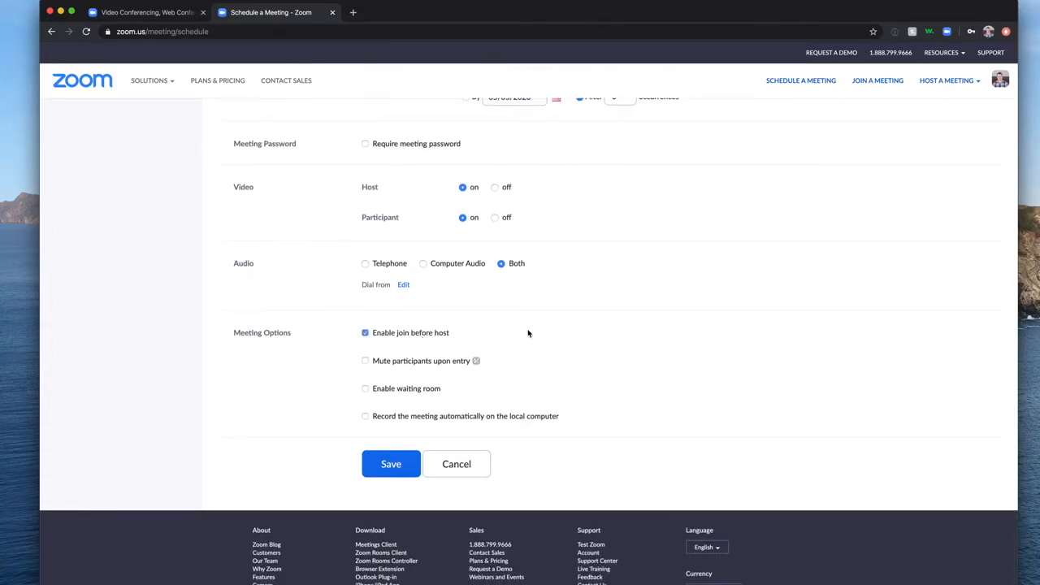
pyautogui.click(407, 391)
pyautogui.click(364, 334)
pyautogui.click(395, 465)
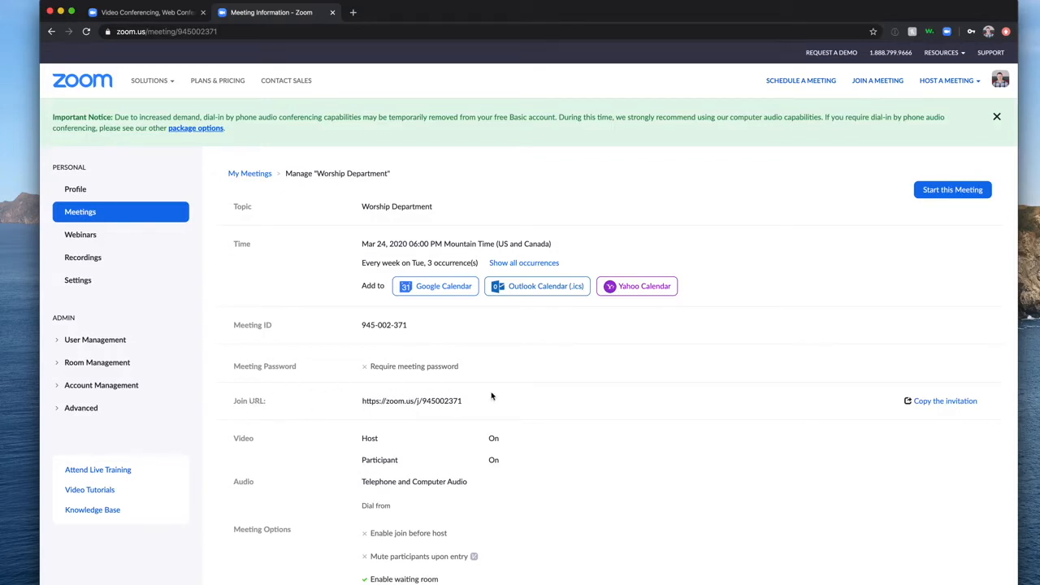
# Copy the Worship Department meeting invitation text to the clipboard.
pyautogui.click(943, 400)
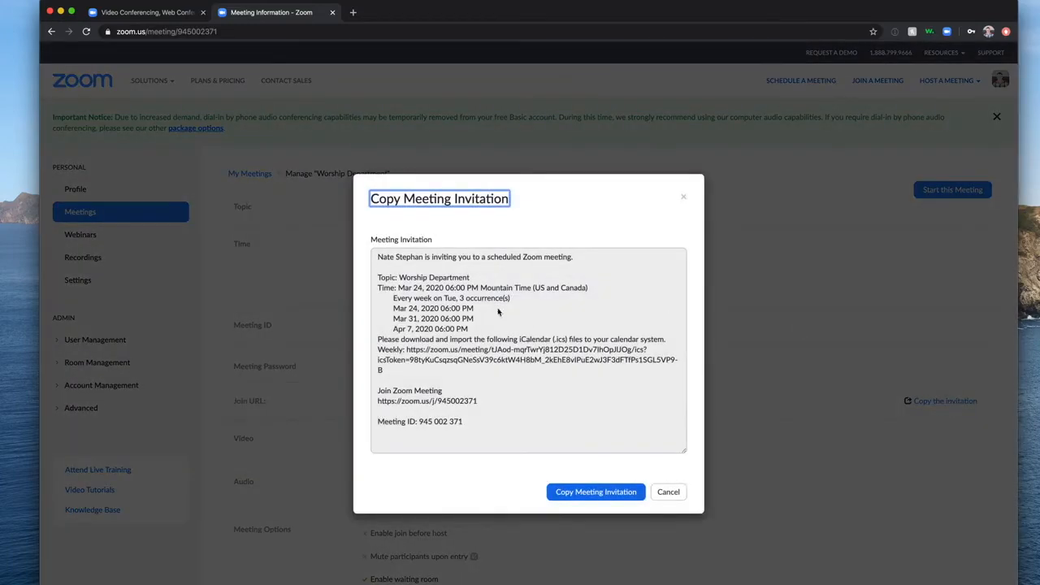
pyautogui.click(598, 493)
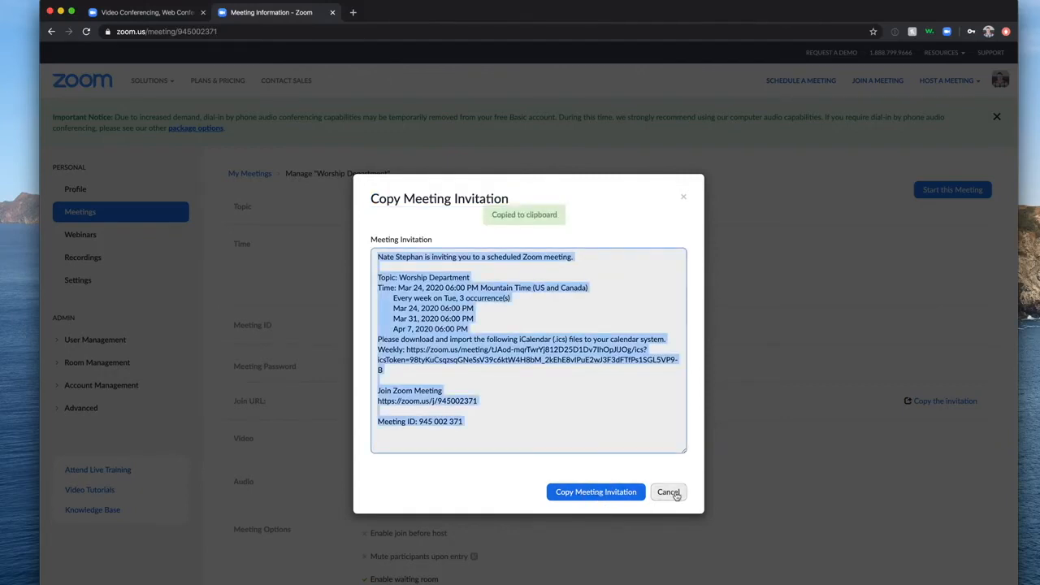
pyautogui.click(684, 198)
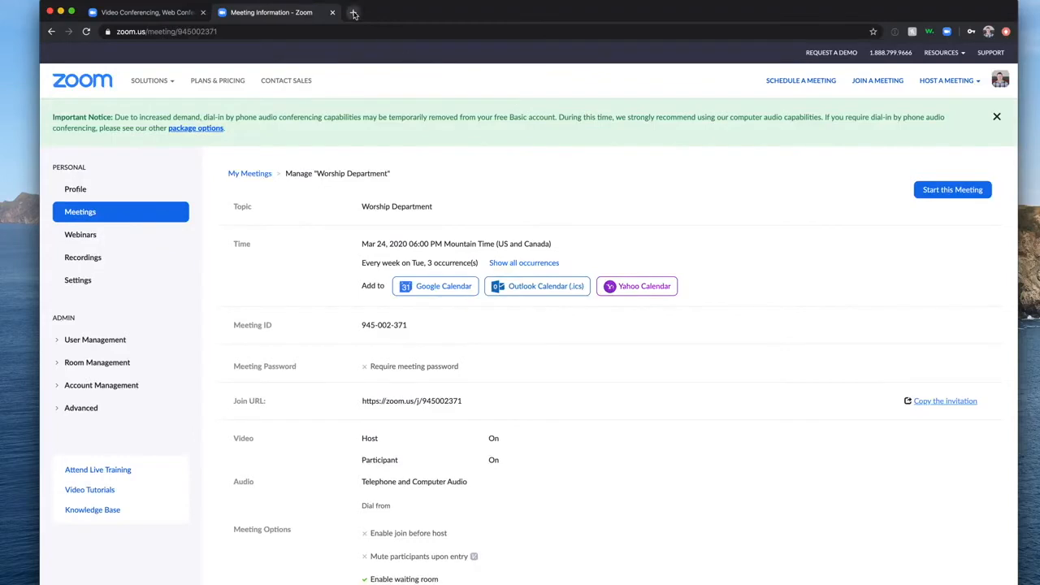
# Open gmail.com in a new Chrome tab.
pyautogui.click(988, 32)
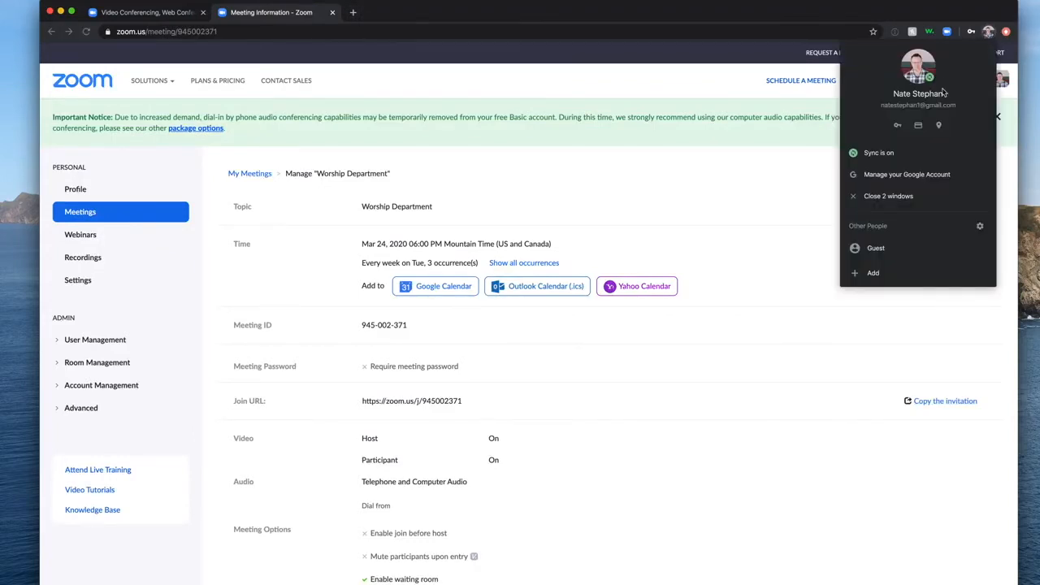
pyautogui.click(620, 18)
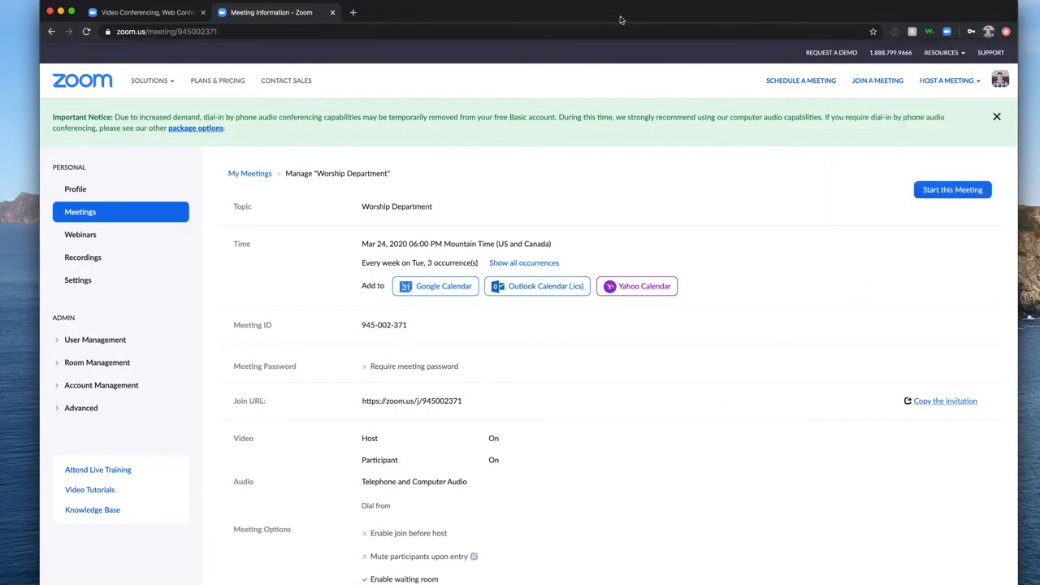
pyautogui.click(353, 12)
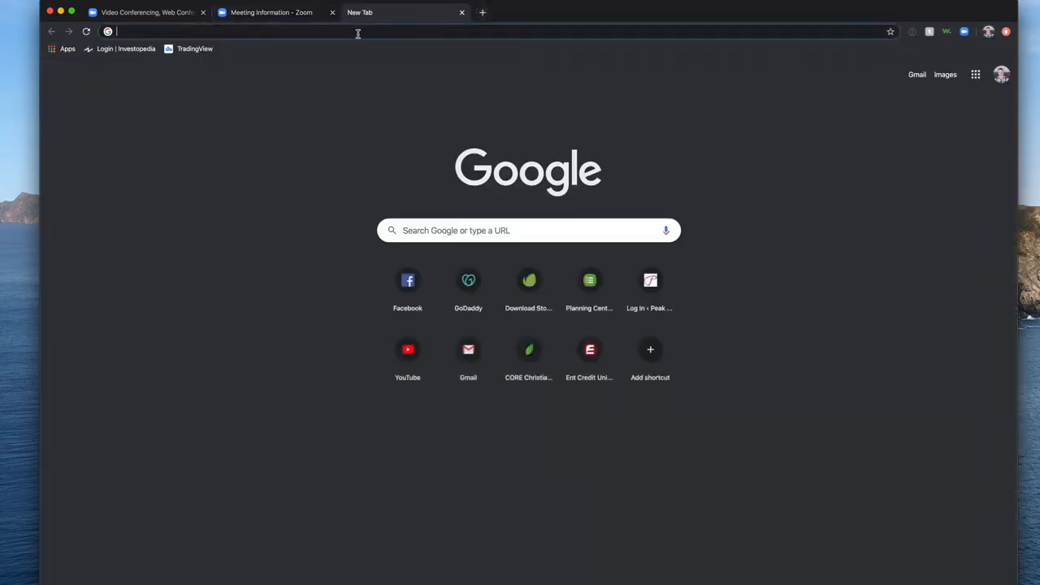
pyautogui.write('gmail.com')
pyautogui.press('Return')
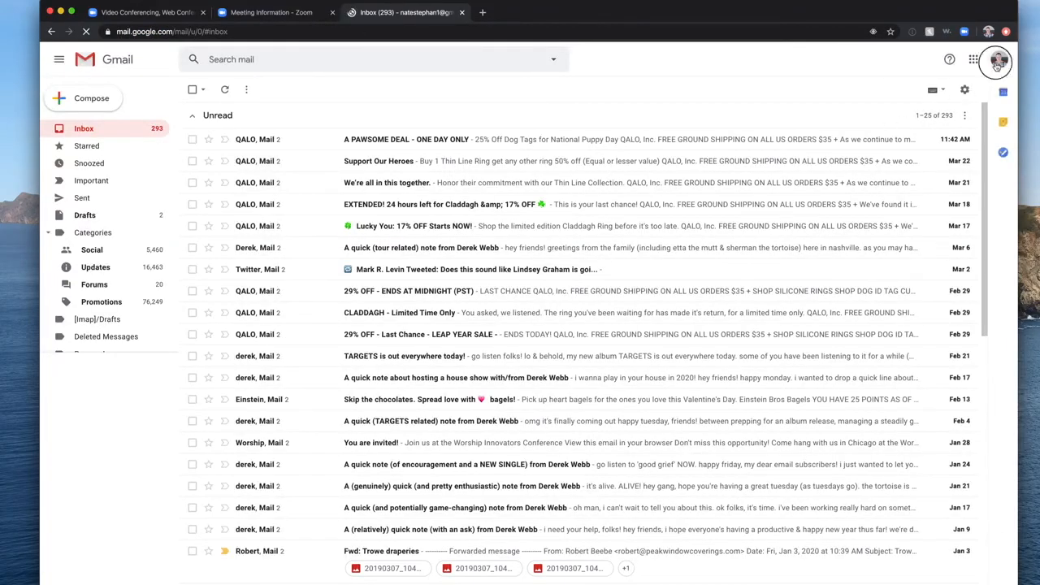
# Switch Gmail to the church work account and close the first account's inbox tab.
pyautogui.click(999, 59)
pyautogui.click(889, 248)
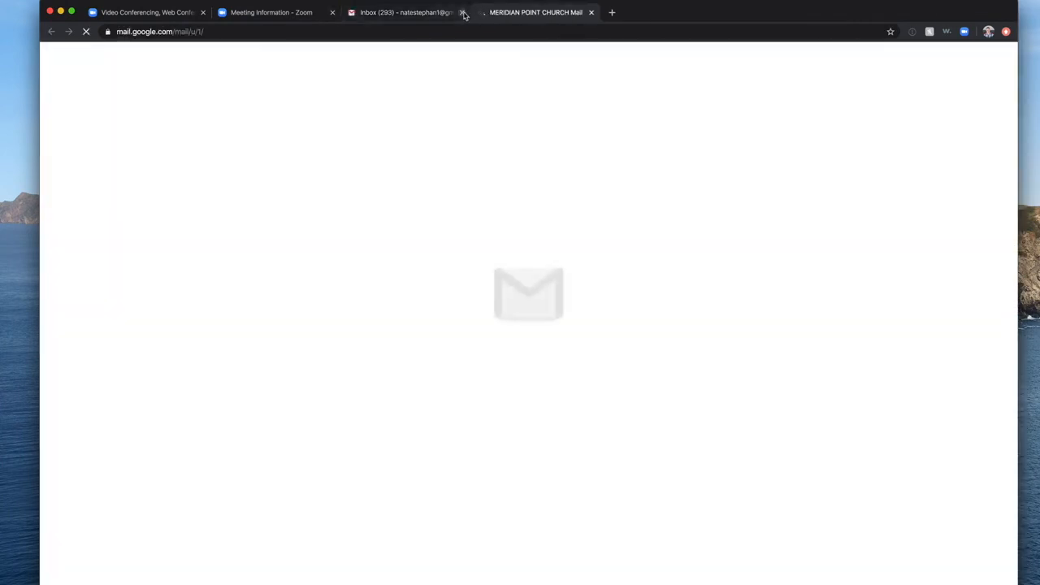
pyautogui.click(462, 13)
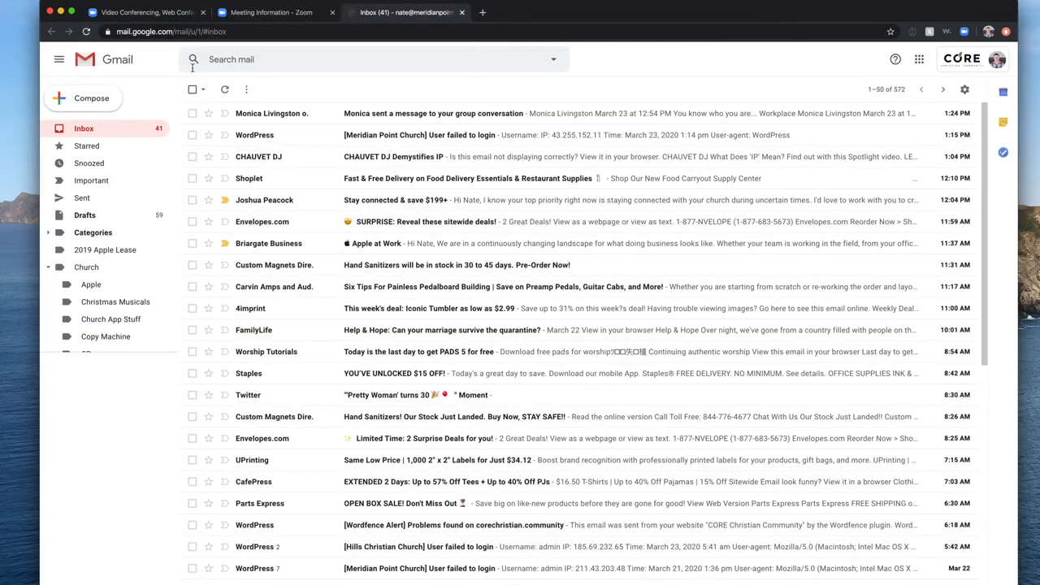
# Compose a new email with subject 'Let's Connect' and paste the Zoom invitation into the body.
pyautogui.click(89, 98)
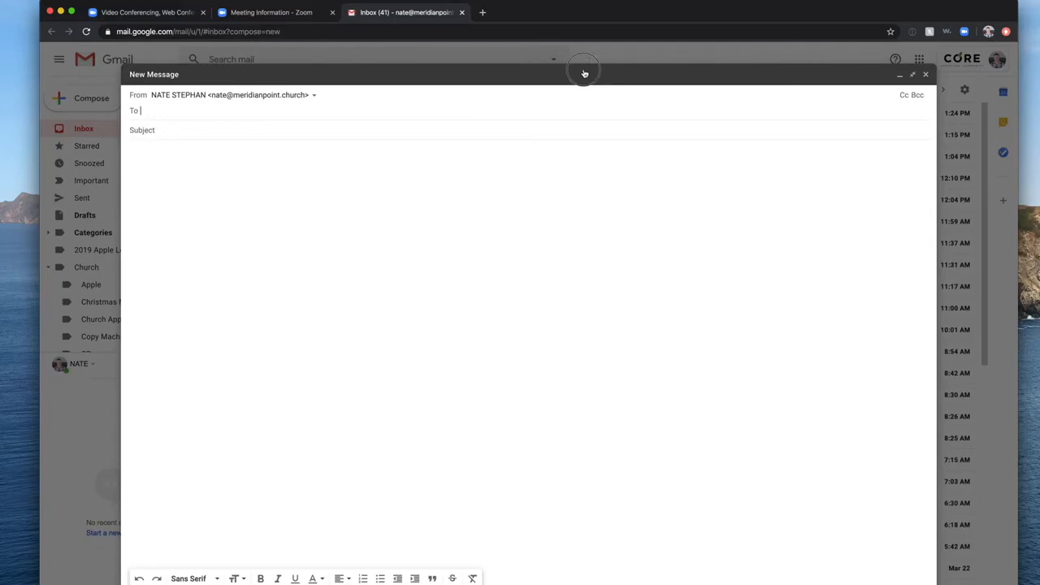
pyautogui.click(310, 129)
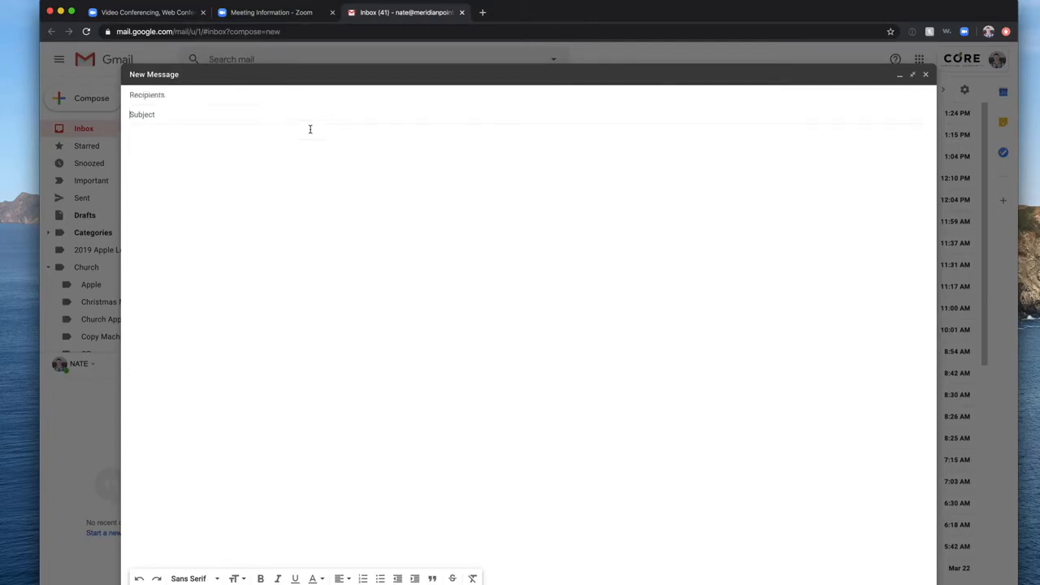
pyautogui.write("Let's Connect!")
pyautogui.press('Tab')
pyautogui.press('super+v')
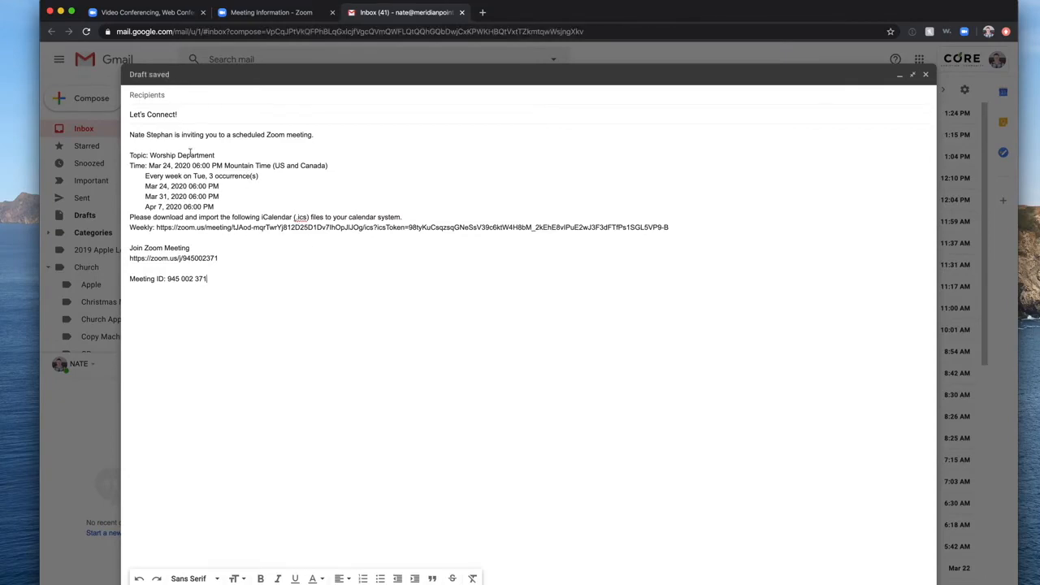
# Add 'These meetings are for us to hang out! Looking forward to seeing you' after the invitation's first sentence.
pyautogui.click(316, 135)
pyautogui.press('Return')
pyautogui.press('Return')
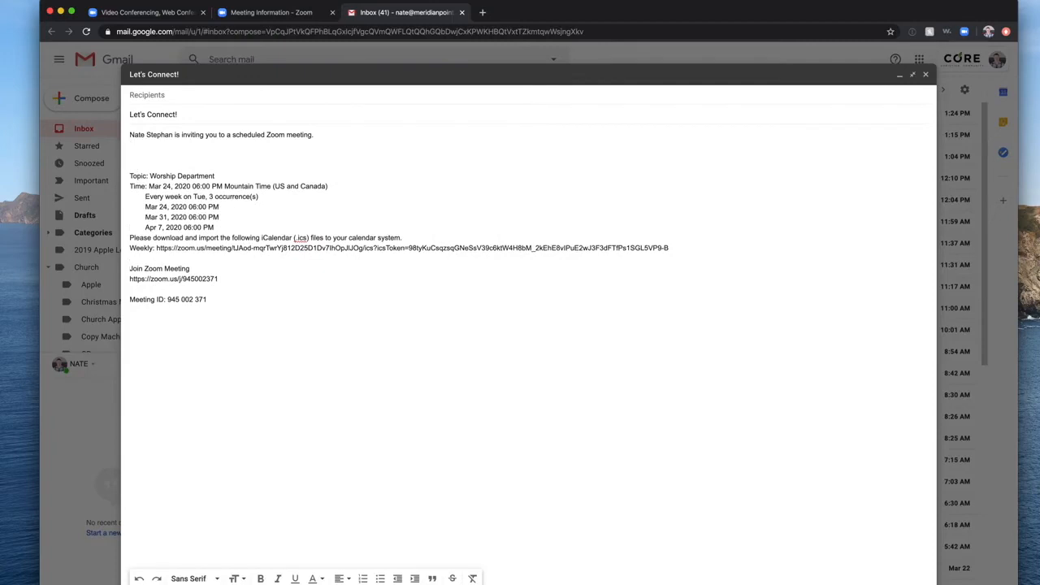
pyautogui.write('These meetings are for ')
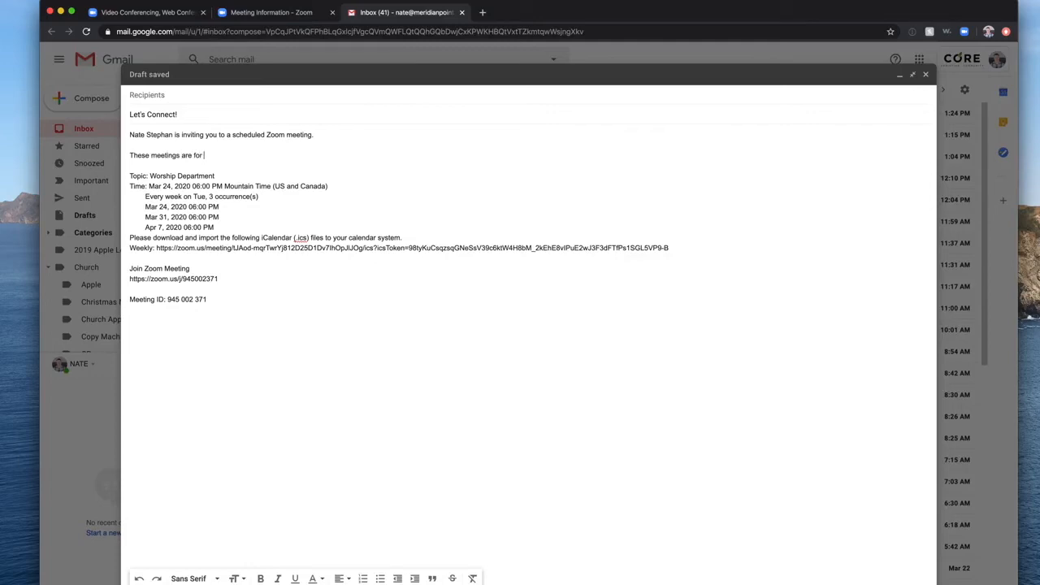
pyautogui.write('us fo ')
pyautogui.write('hang out! Looking for')
pyautogui.write('wad to')
pyautogui.press('BackSpace')
pyautogui.press('BackSpace')
pyautogui.write('rd')
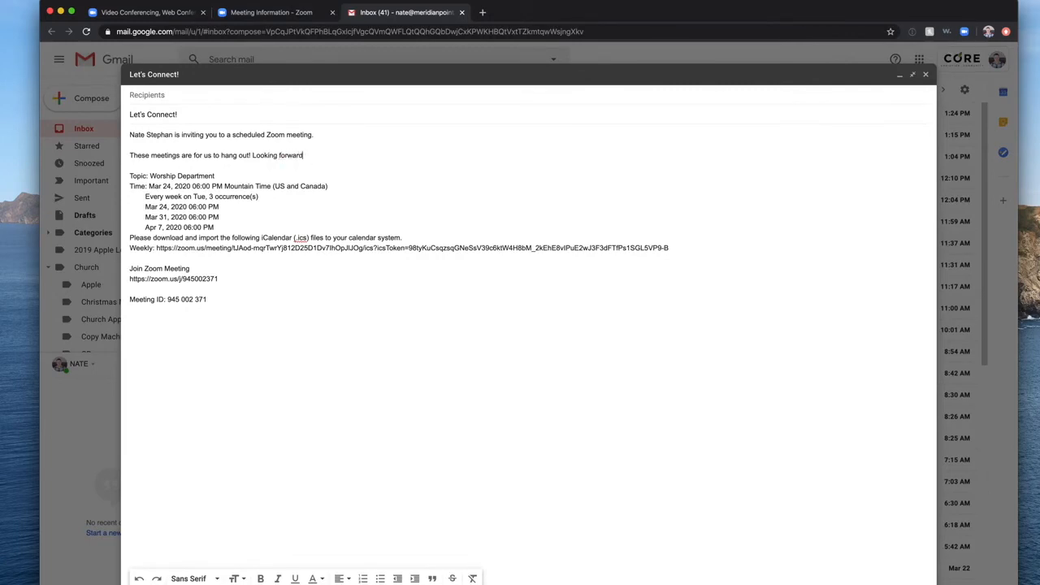
pyautogui.write(' to seeing you!')
# Switch back to the 'Meeting Information - Zoom' tab for the Worship Department meeting.
pyautogui.click(274, 14)
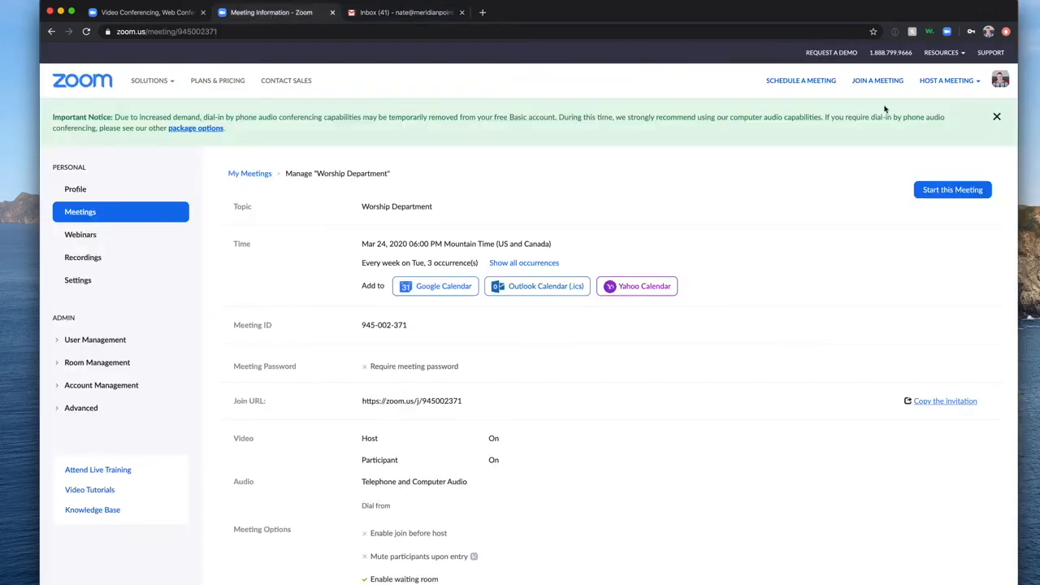